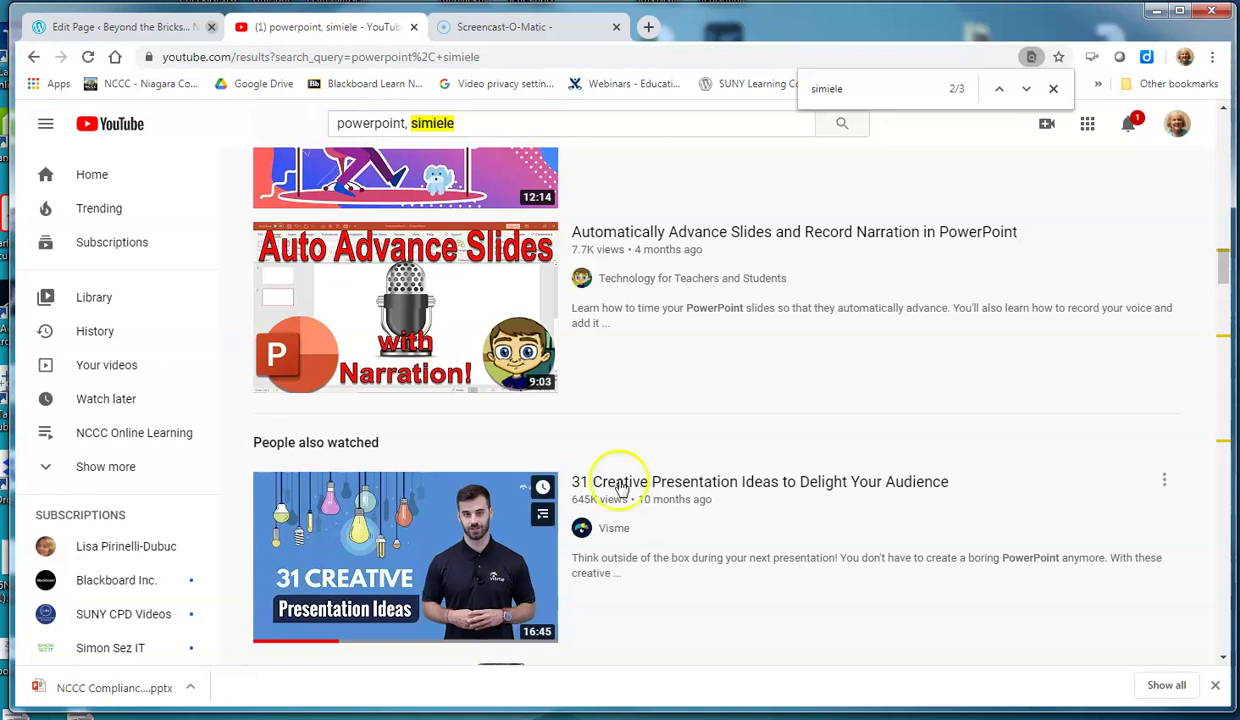
Open YouTube's Create menu, showing the Upload video and Go live options.
mouse_move(983, 288)
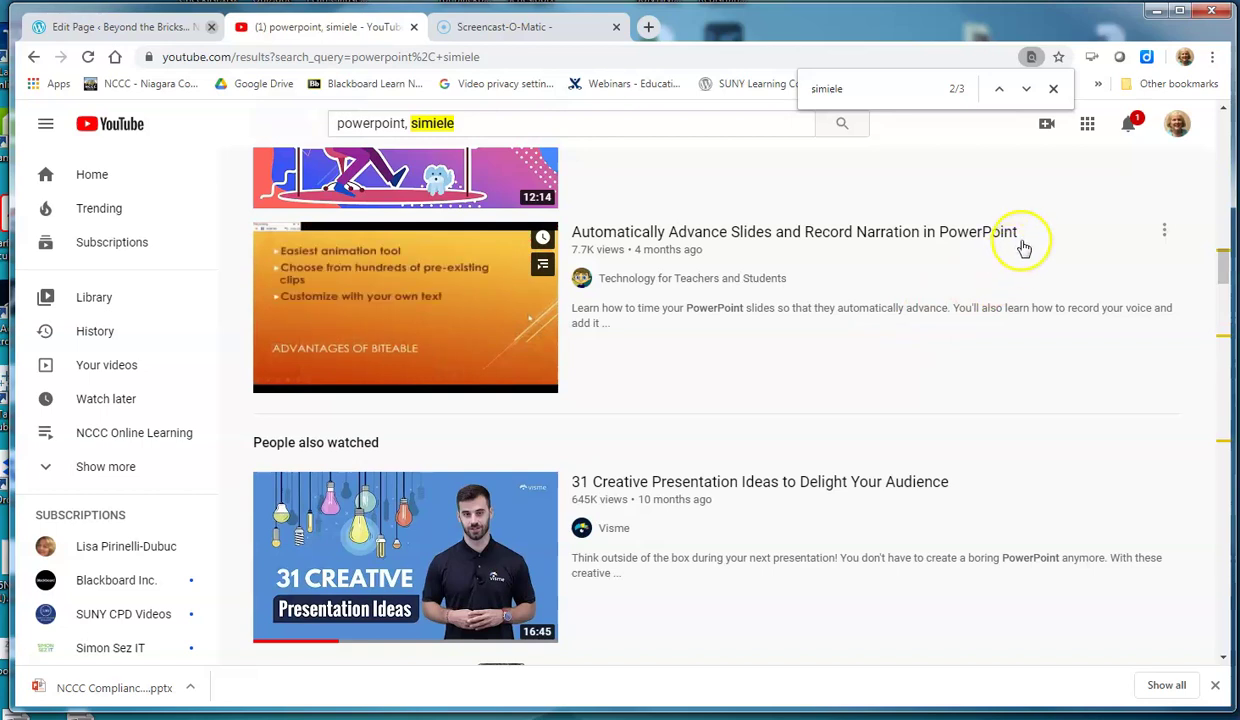
left_click(1046, 126)
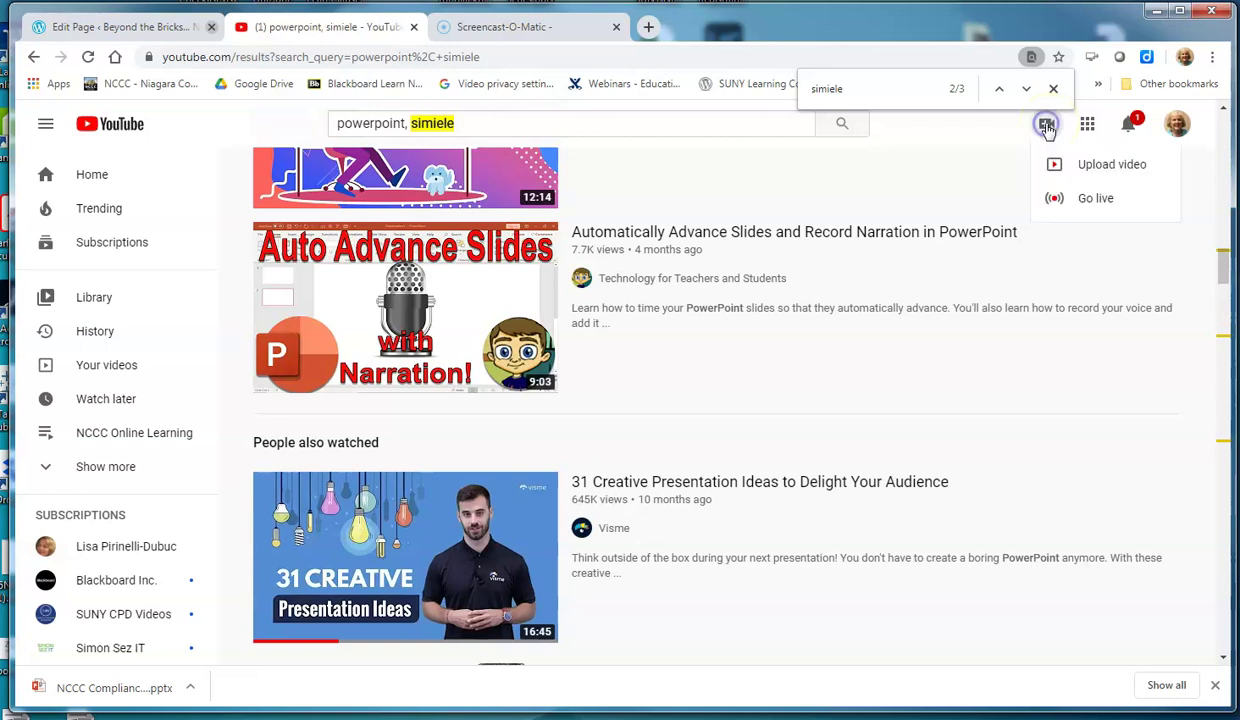
Start a video upload and bring up the file picker with SELECT FILES.
left_click(1062, 163)
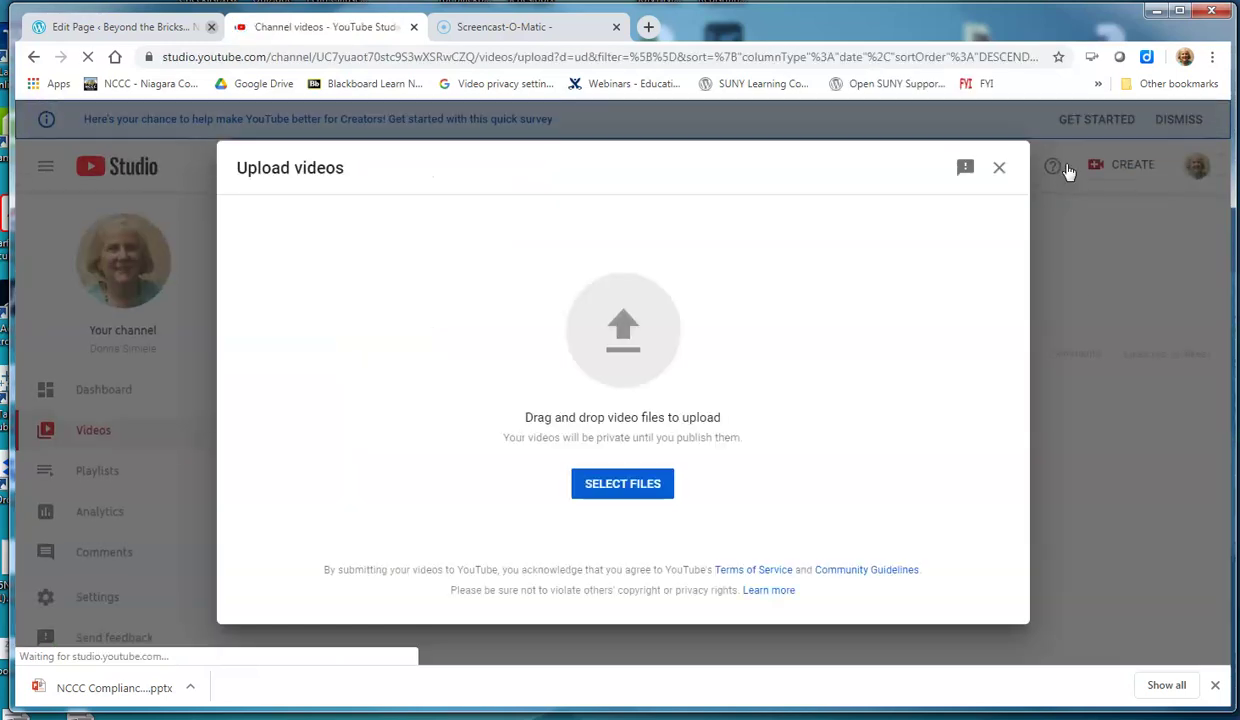
left_click(610, 490)
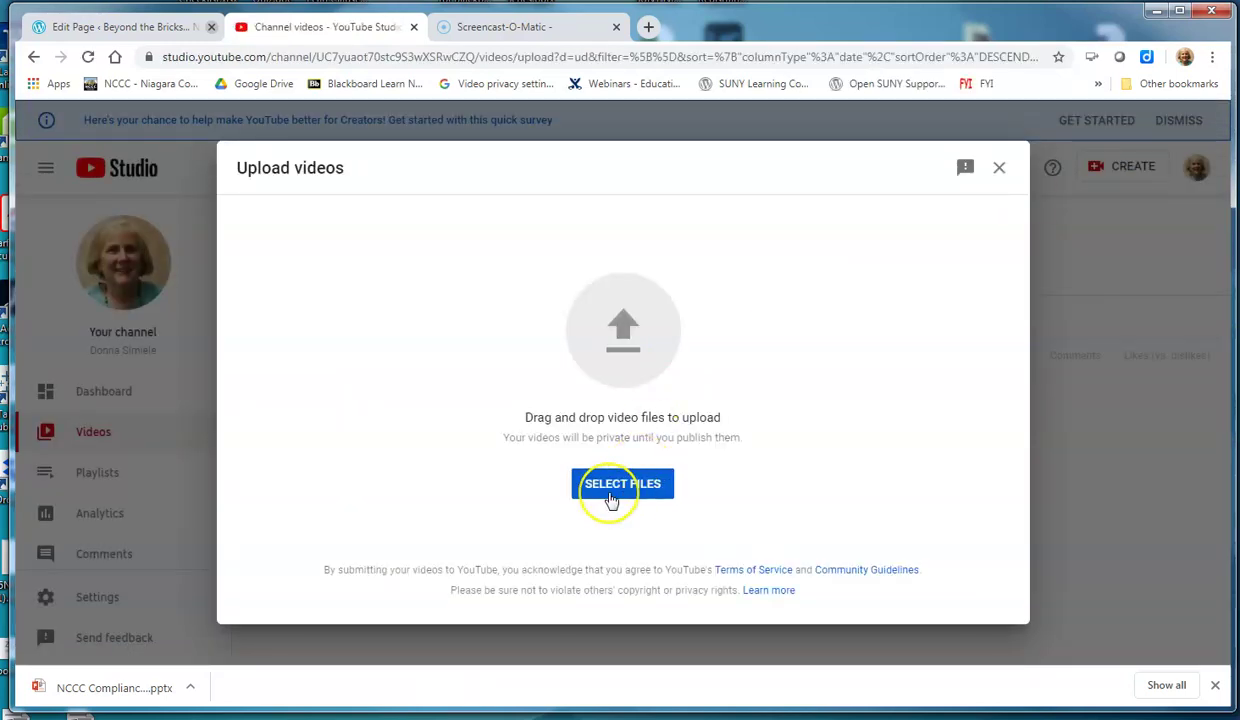
left_click(613, 492)
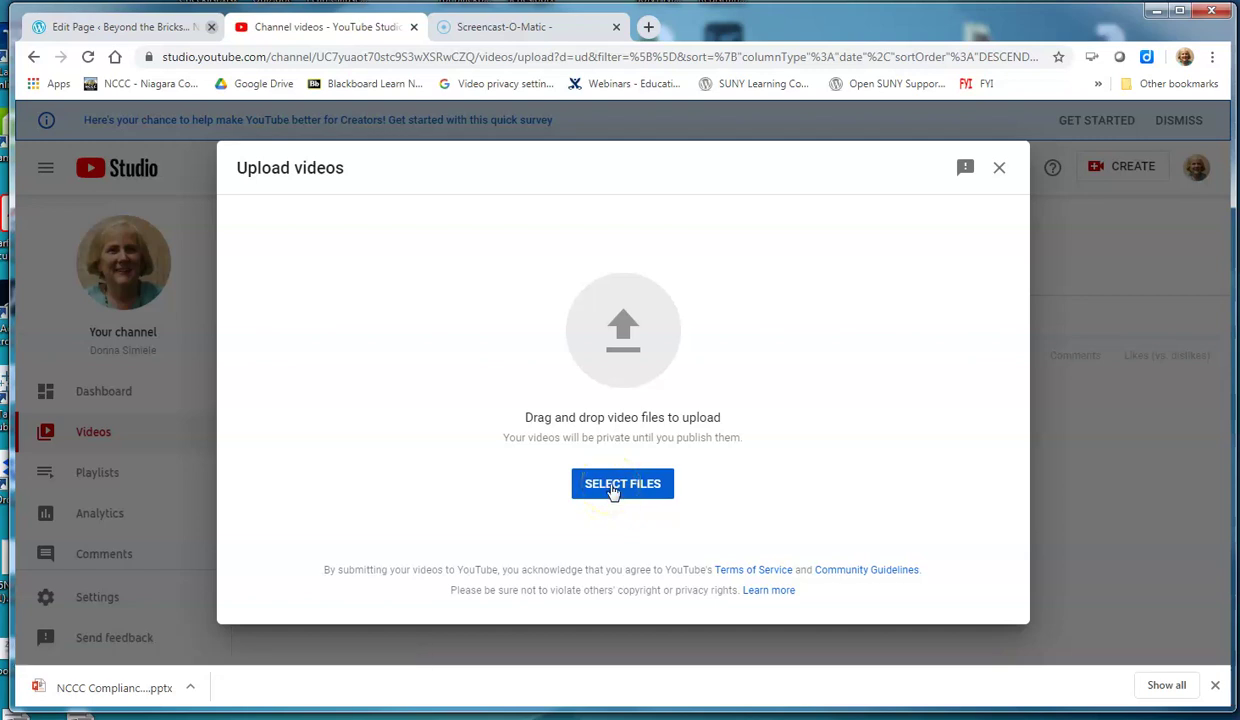
left_click(613, 492)
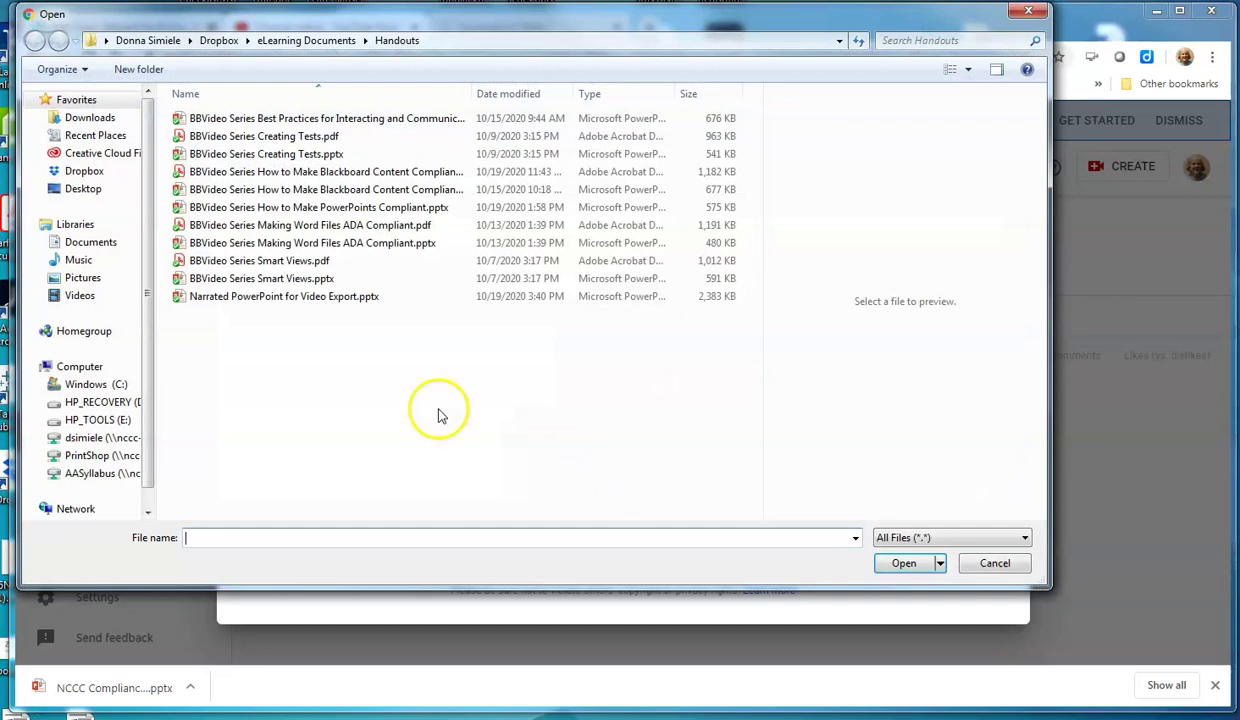
Upload 'Narrating a PowerPoint and Exporting a MP4 File.mp4' from the Documents library.
left_click(90, 243)
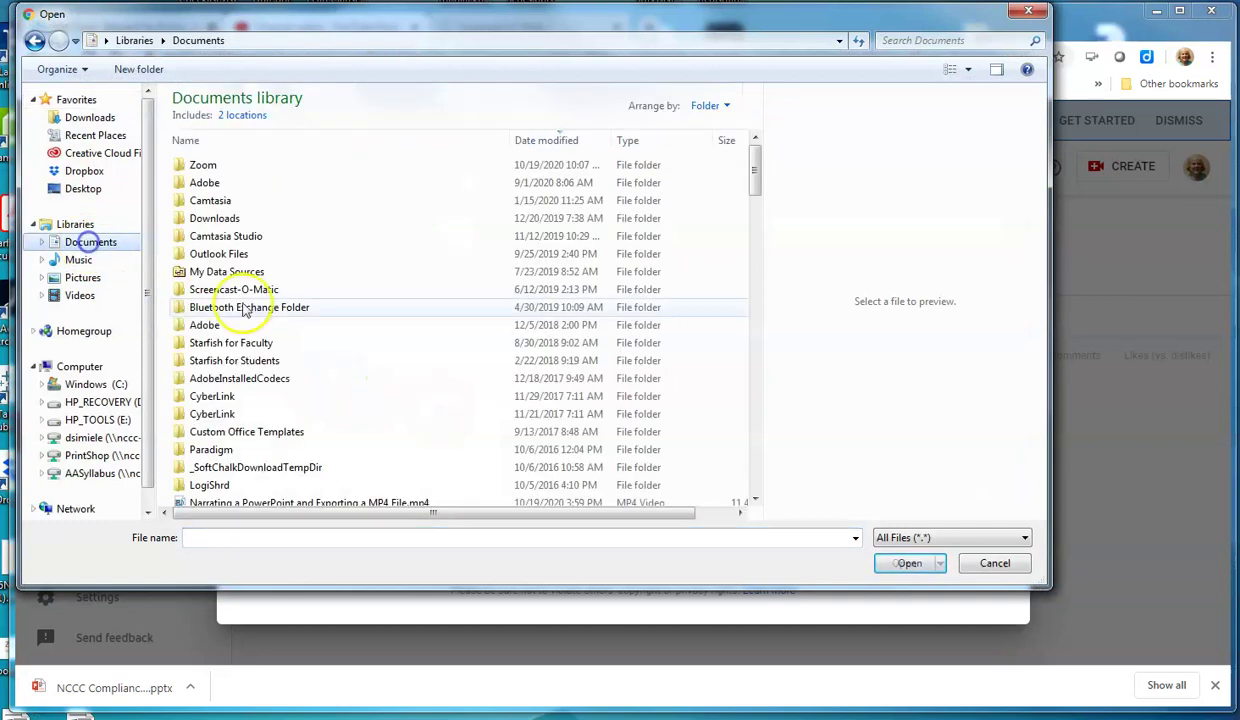
left_click(755, 499)
left_click(755, 499)
left_click(755, 499)
left_click(755, 499)
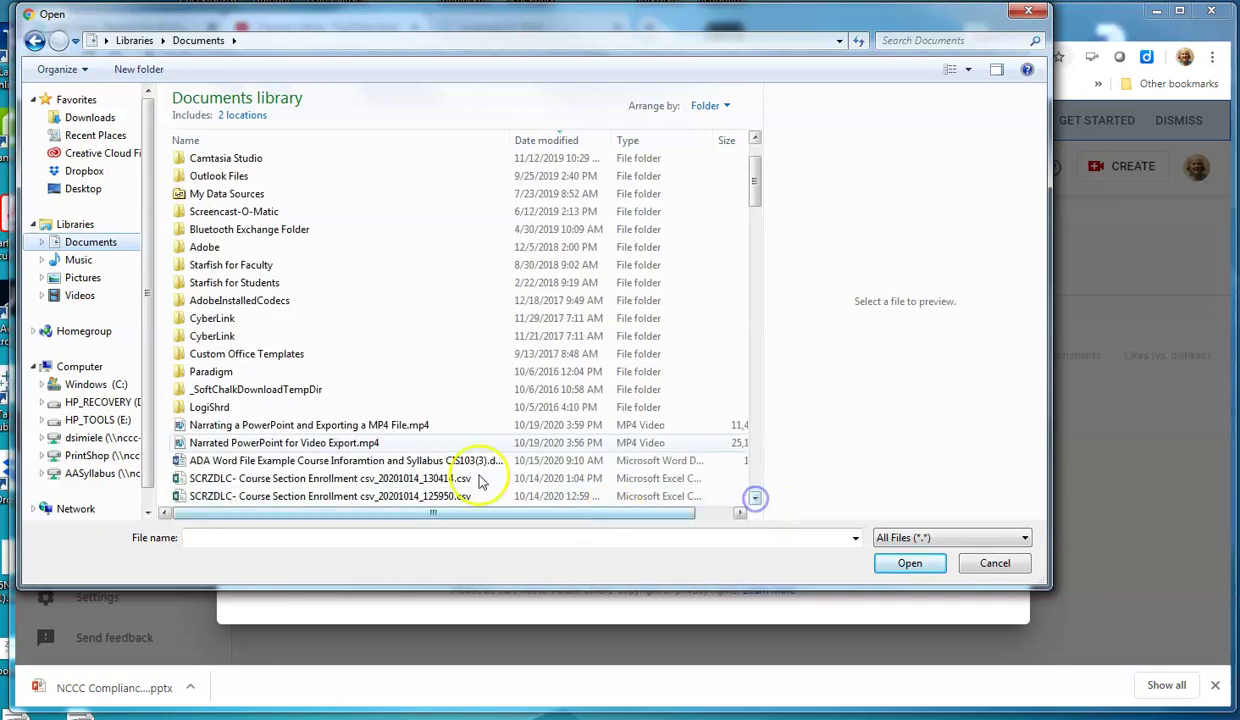
left_click(280, 426)
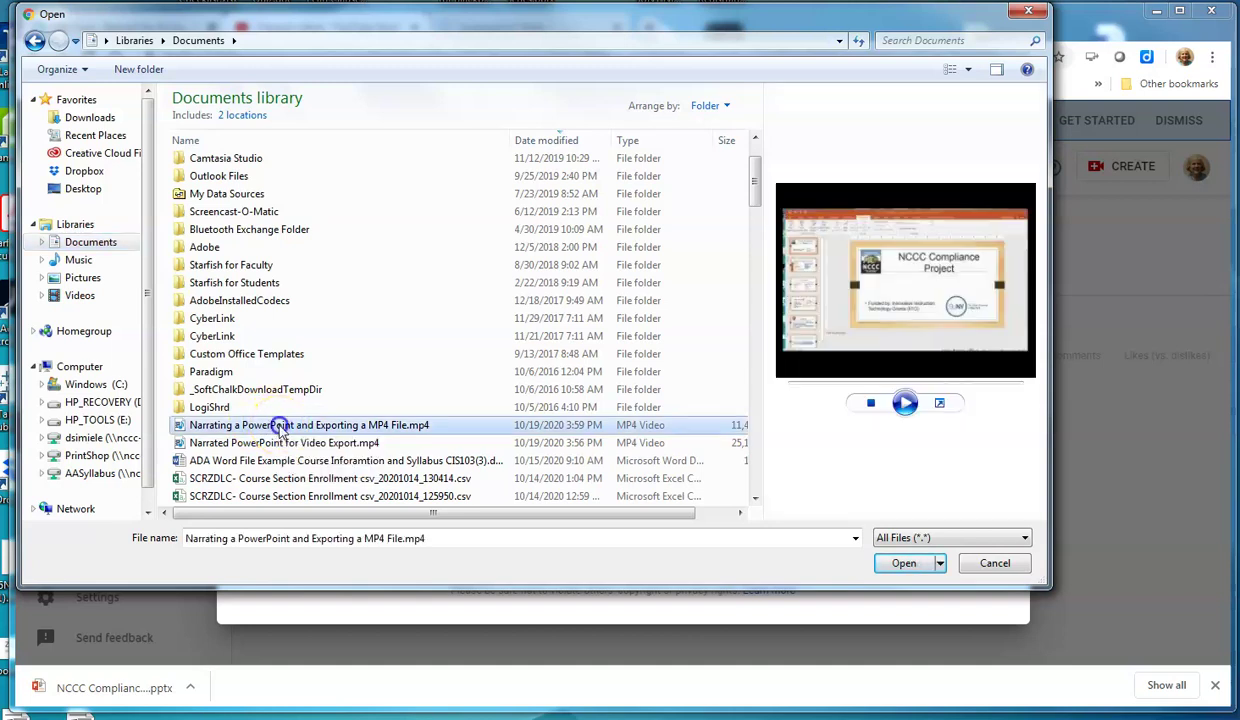
left_click(905, 563)
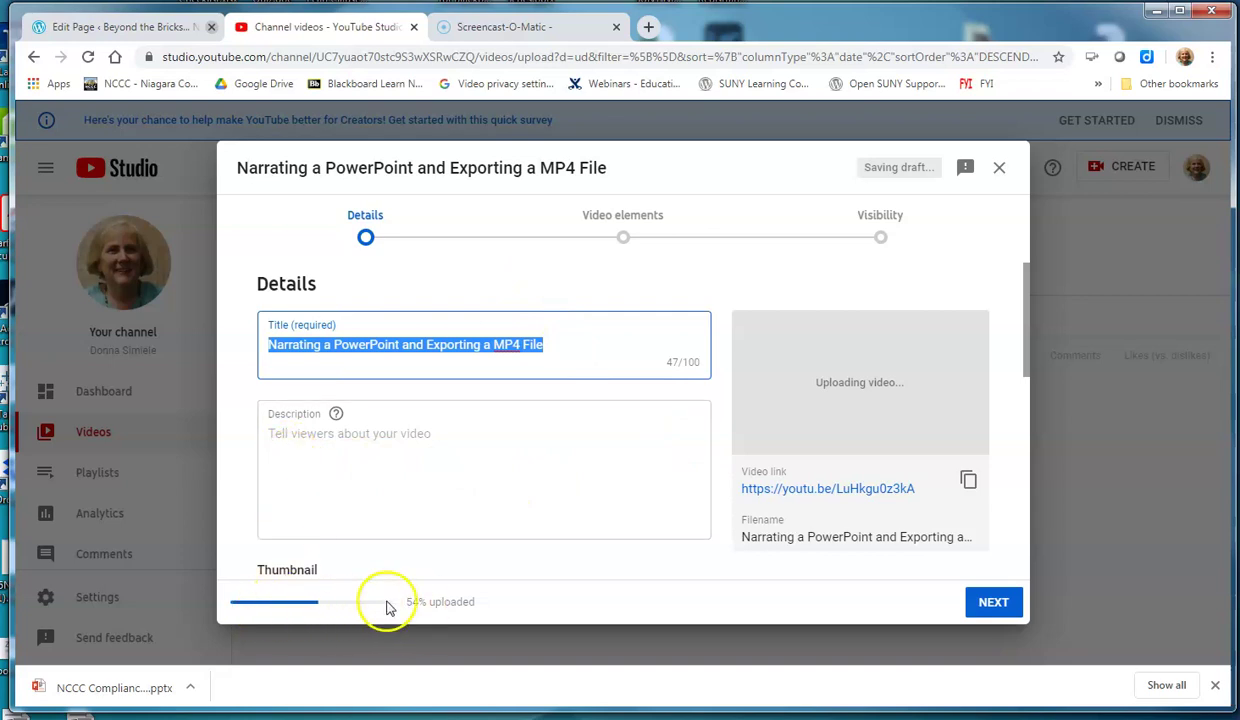
Enter the description 'This video will show you how to narrate a PP and export as a video.'.
left_click(301, 469)
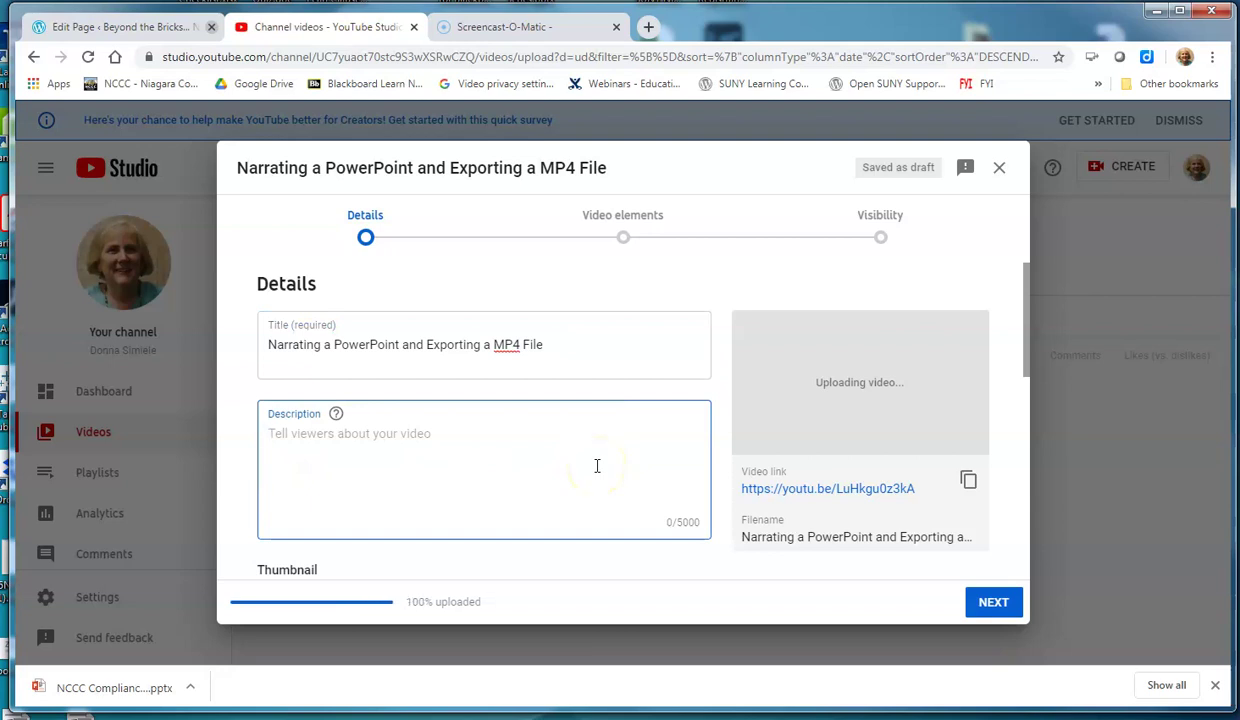
type("T")
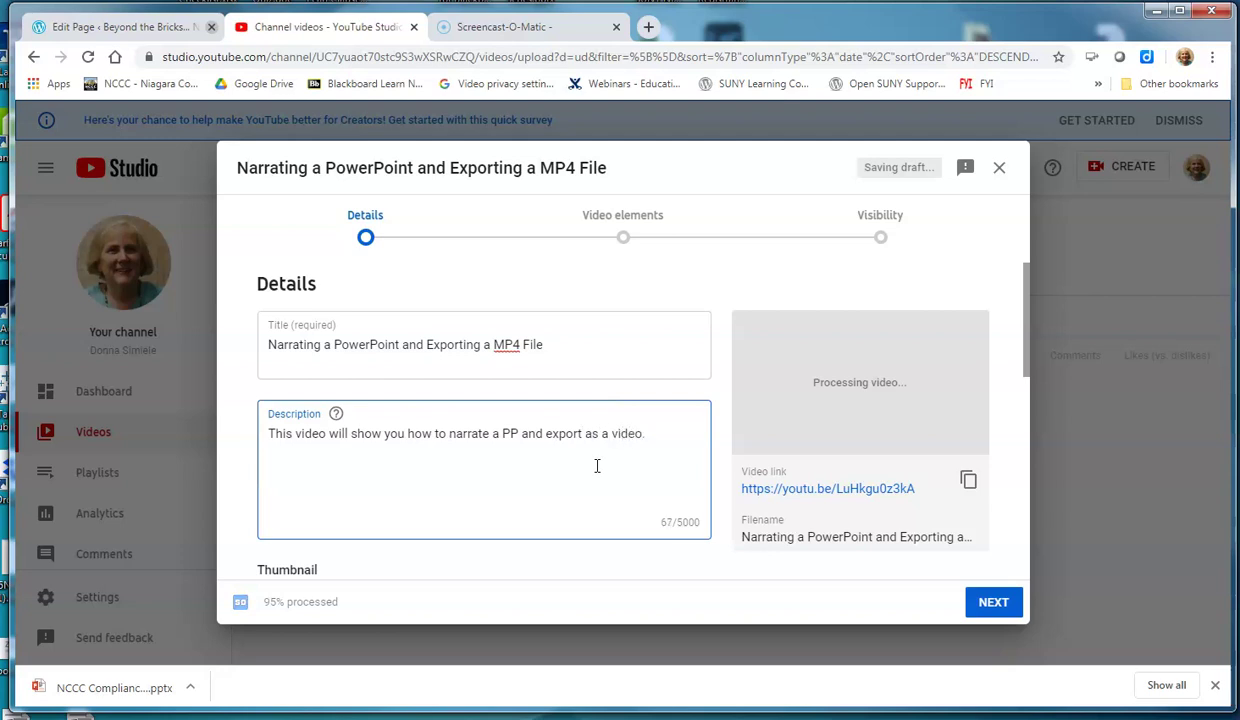
scroll(656, 450, "down", 1)
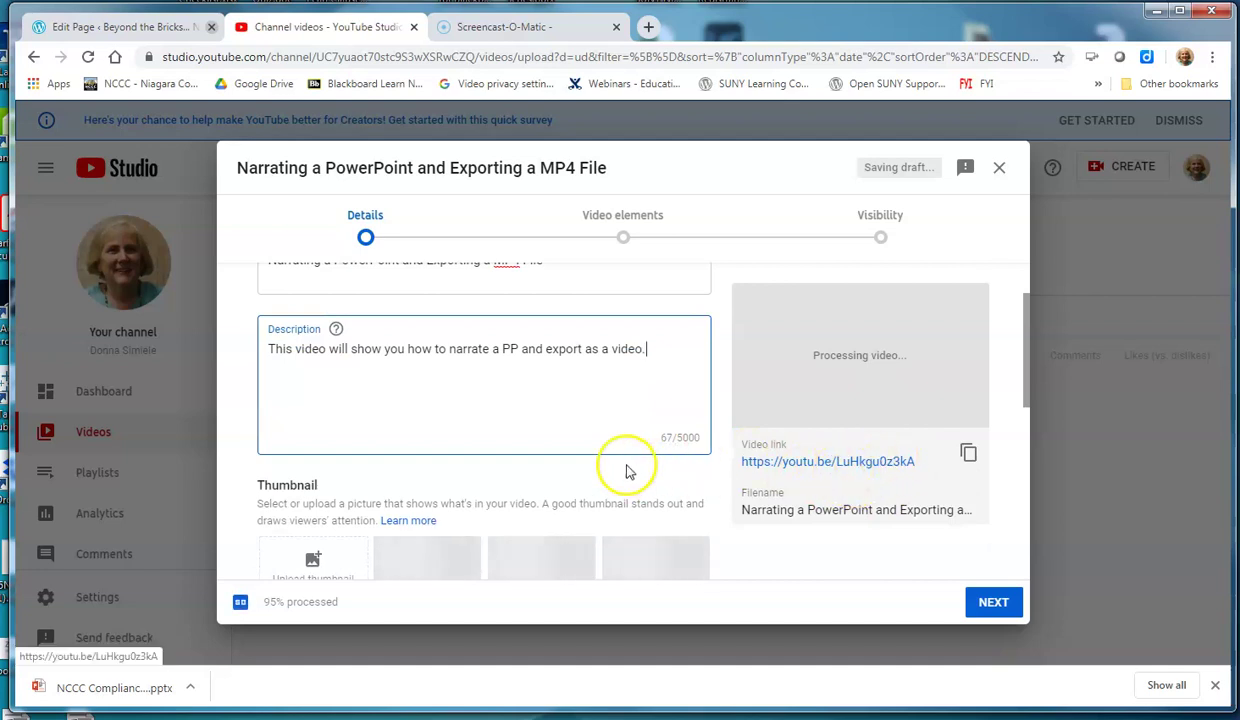
scroll(628, 472, "down", 1)
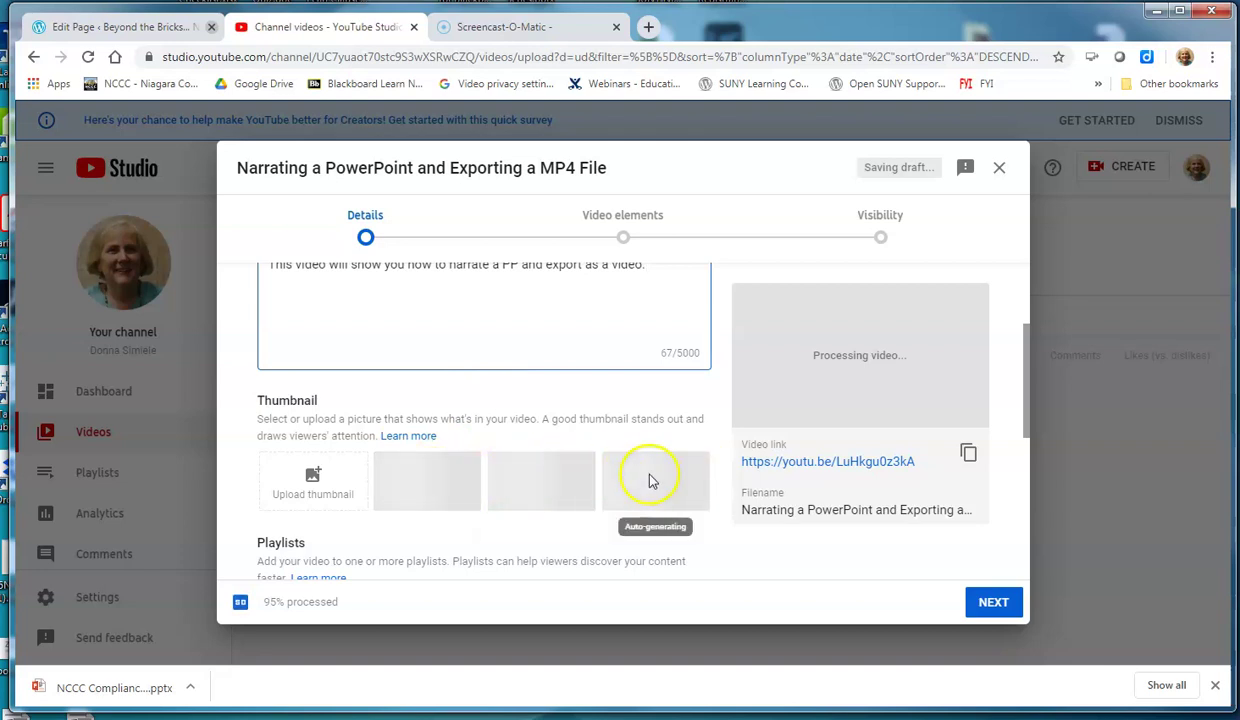
scroll(487, 485, "down", 1)
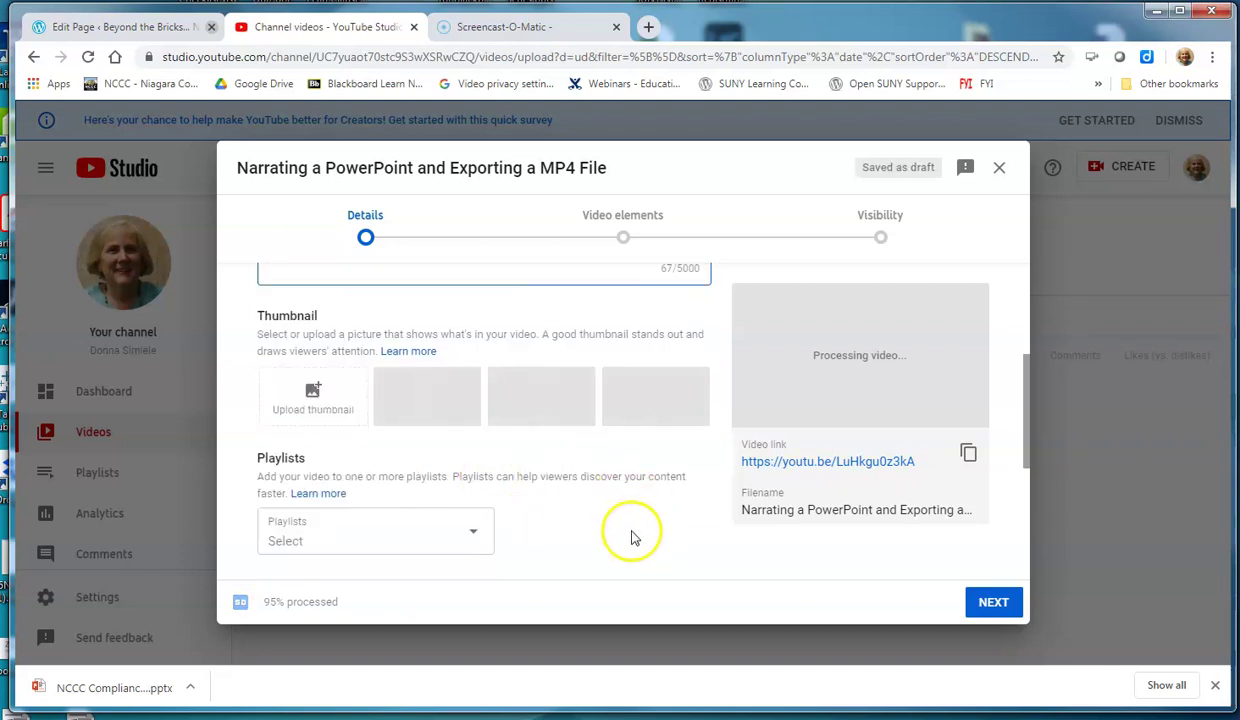
scroll(590, 563, "down", 2)
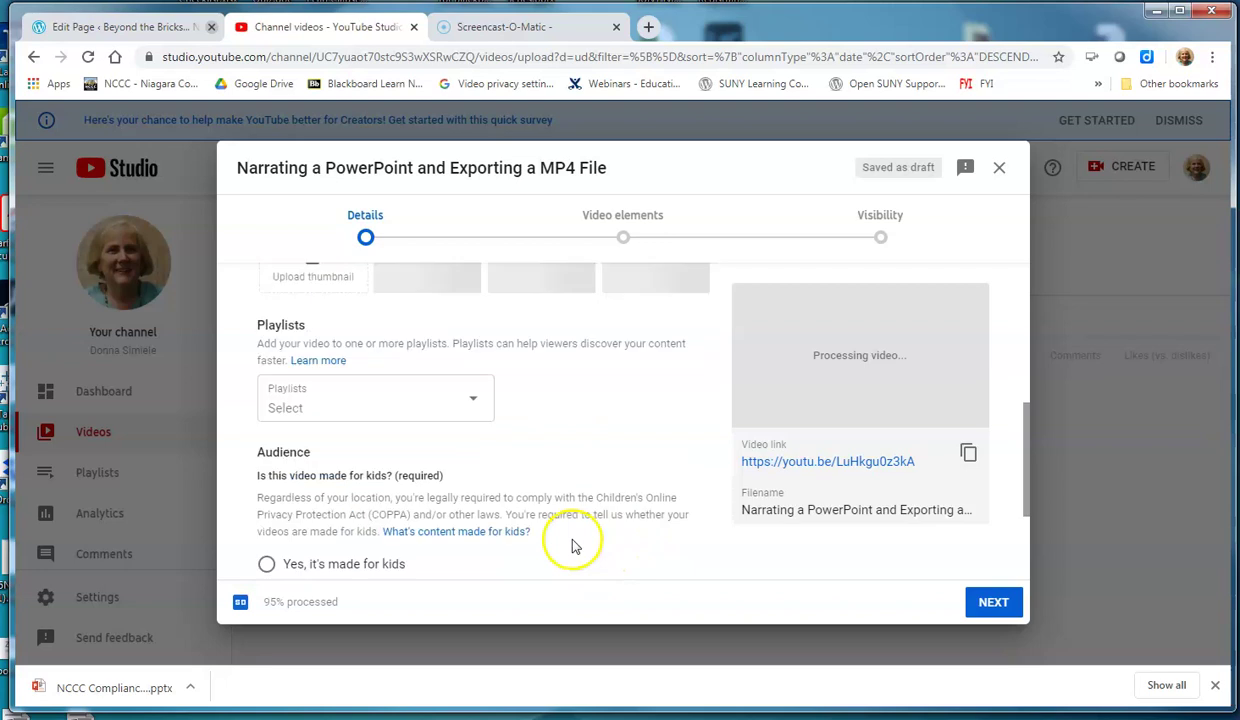
Leave playlists empty, mark the video as made for kids, and expand MORE OPTIONS.
left_click(302, 375)
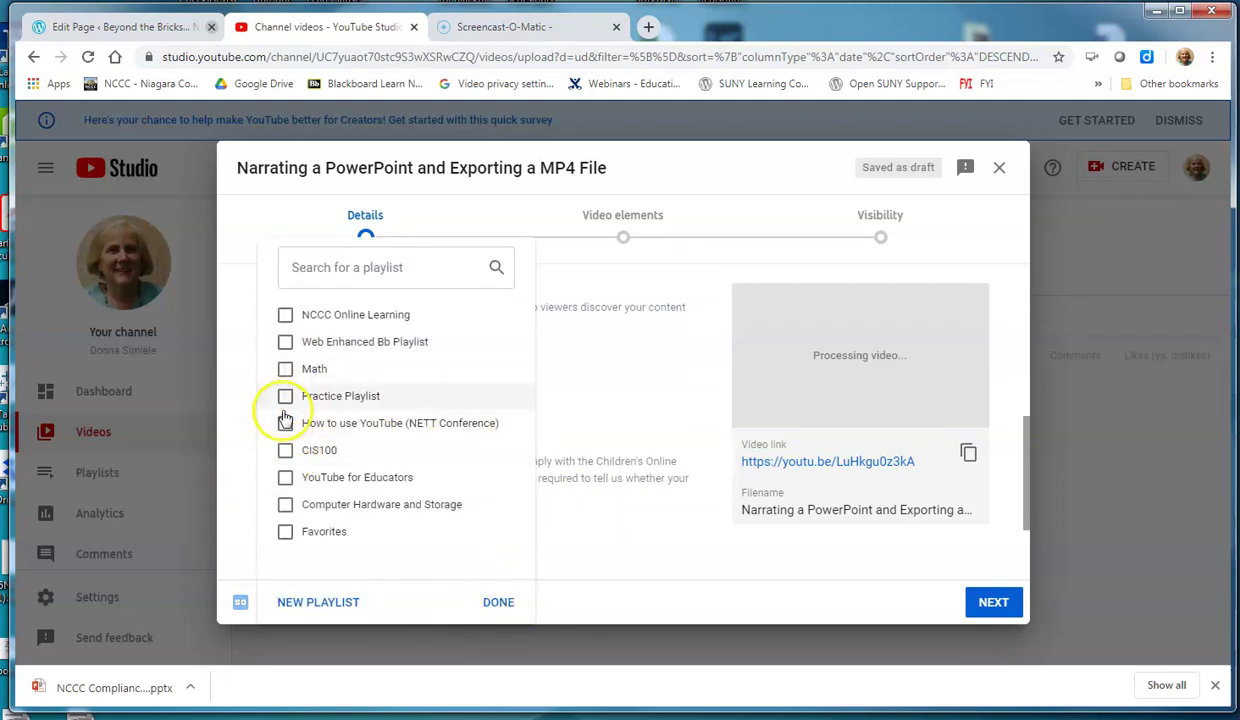
left_click(495, 603)
scroll(514, 500, "down", 1)
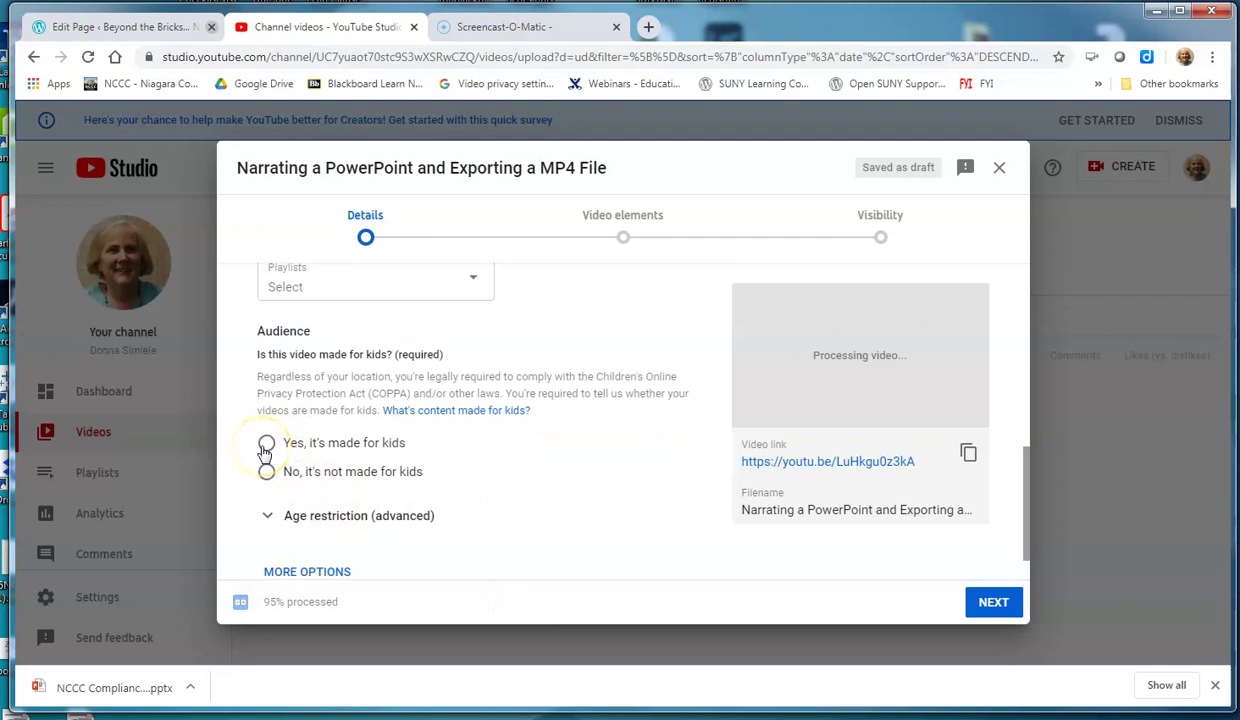
left_click(267, 446)
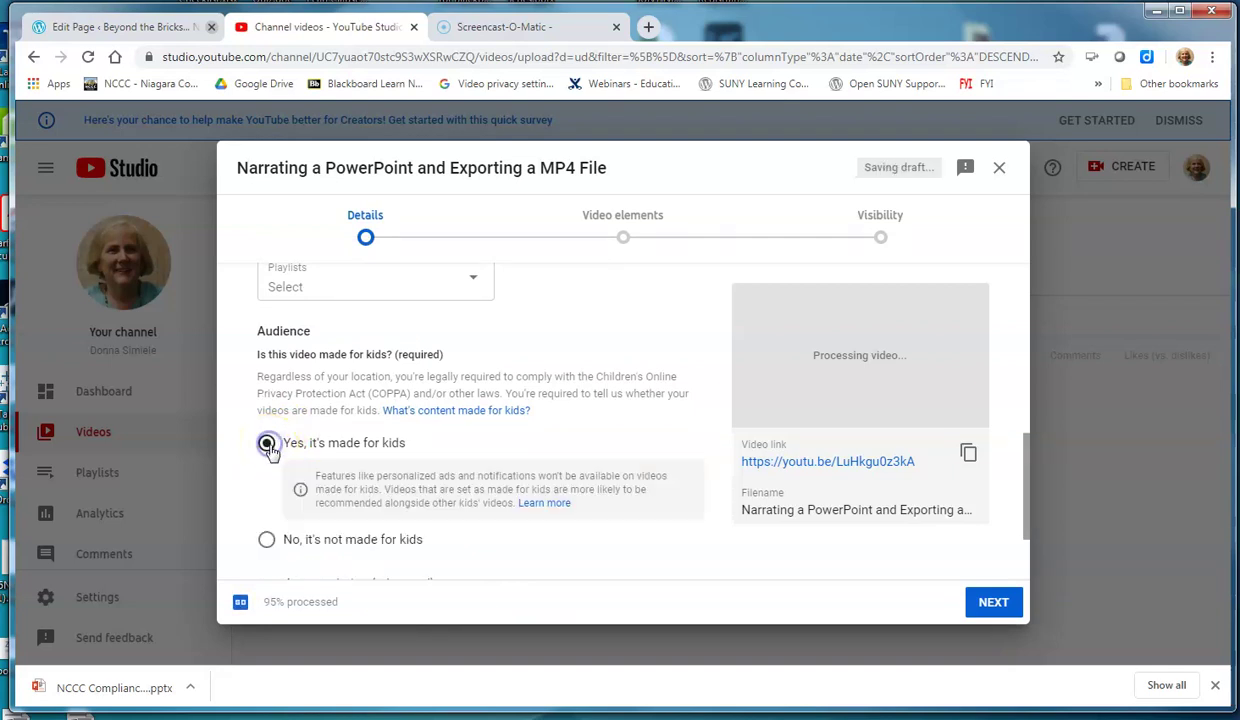
scroll(575, 463, "down", 1)
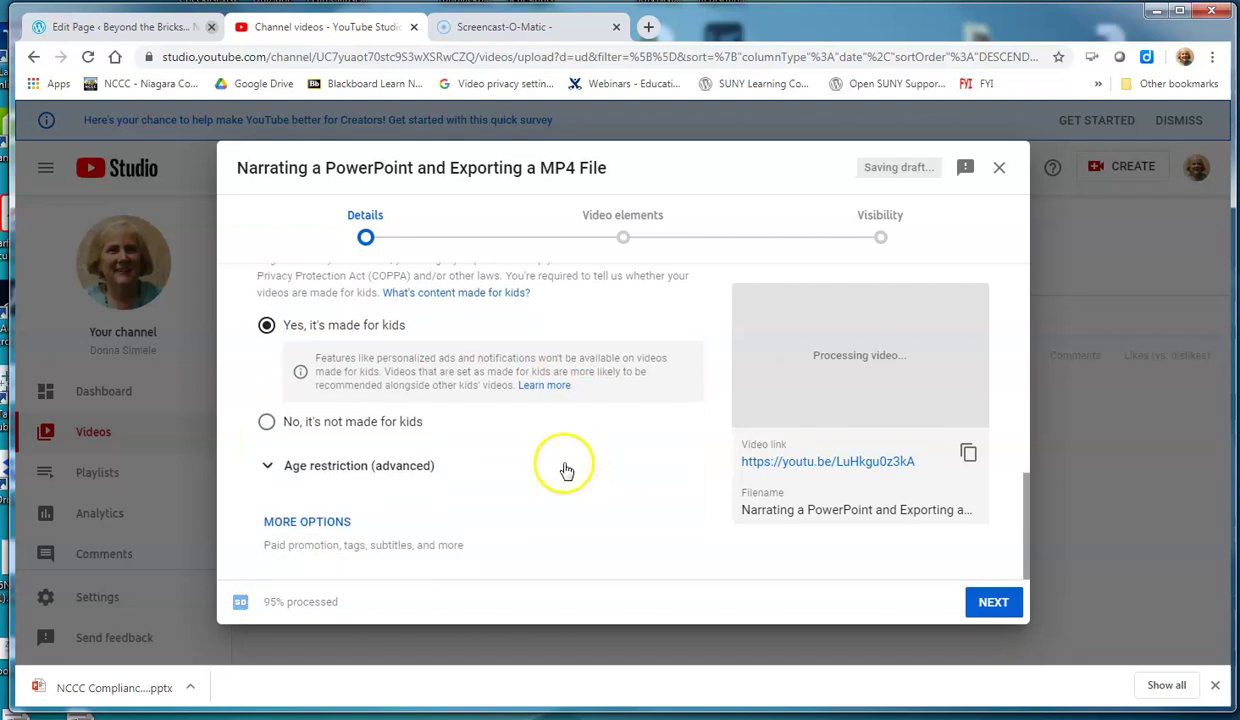
left_click(320, 531)
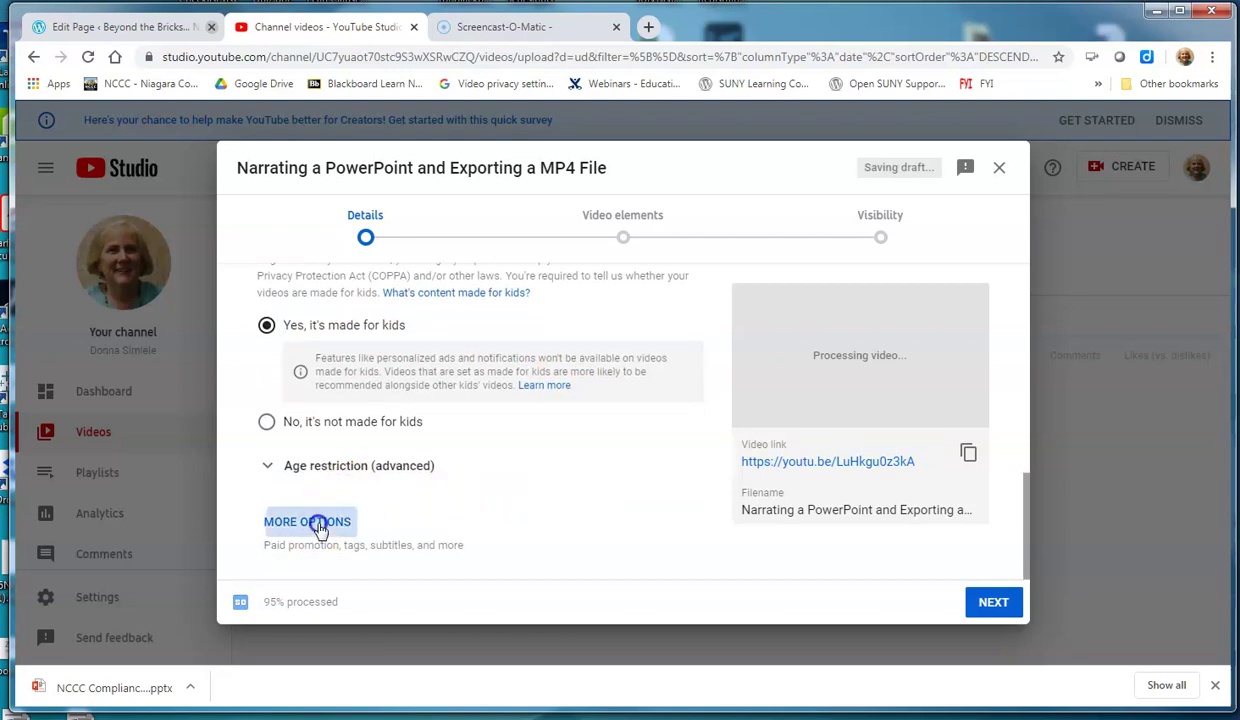
scroll(470, 470, "down", 2)
scroll(420, 500, "down", 1)
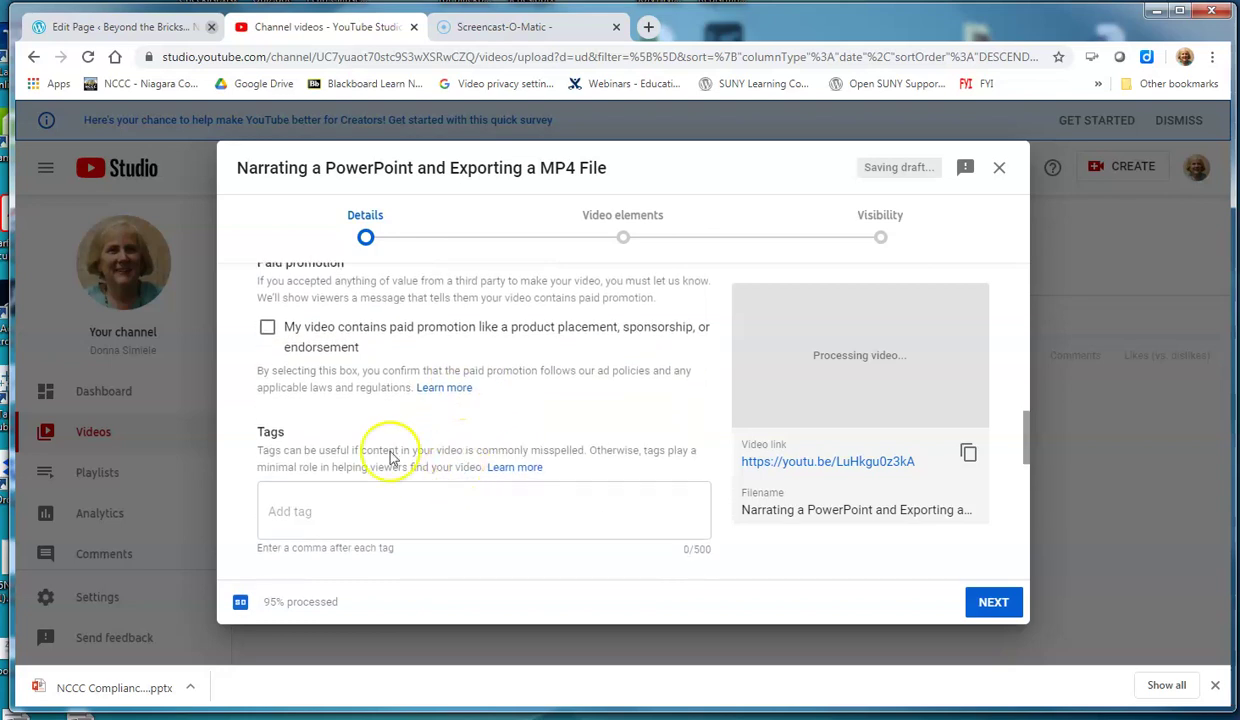
scroll(375, 520, "down", 1)
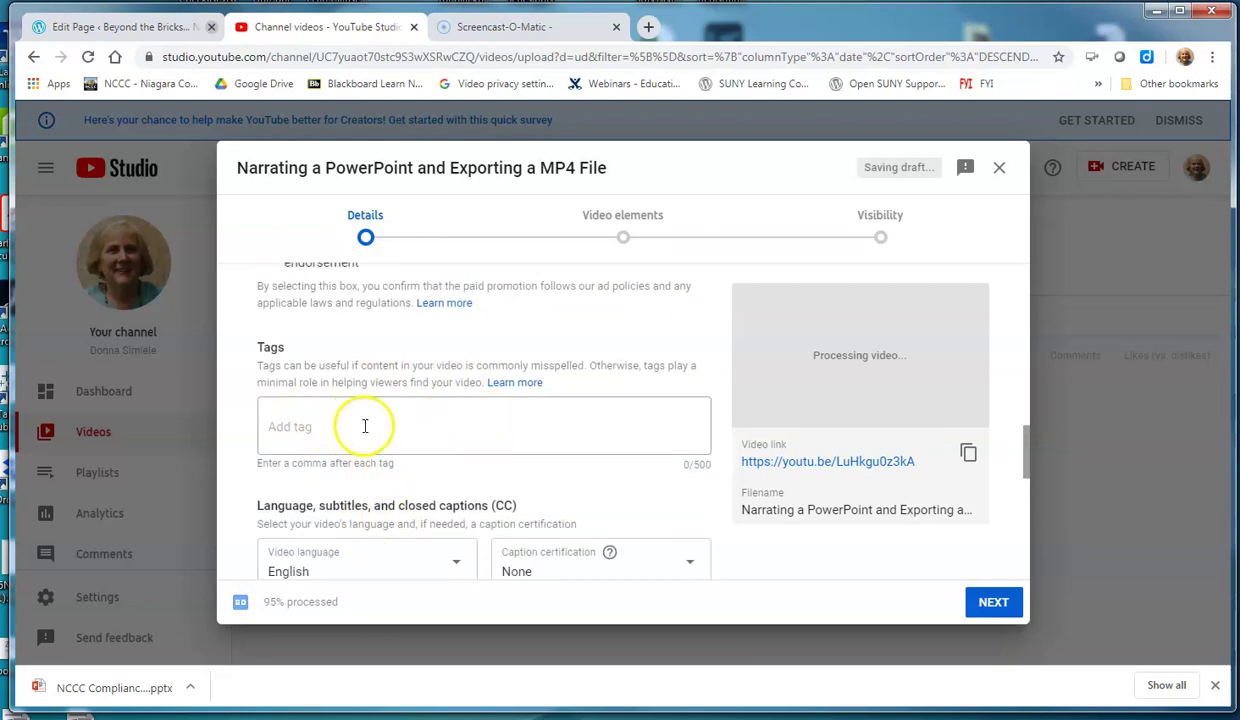
scroll(493, 472, "down", 1)
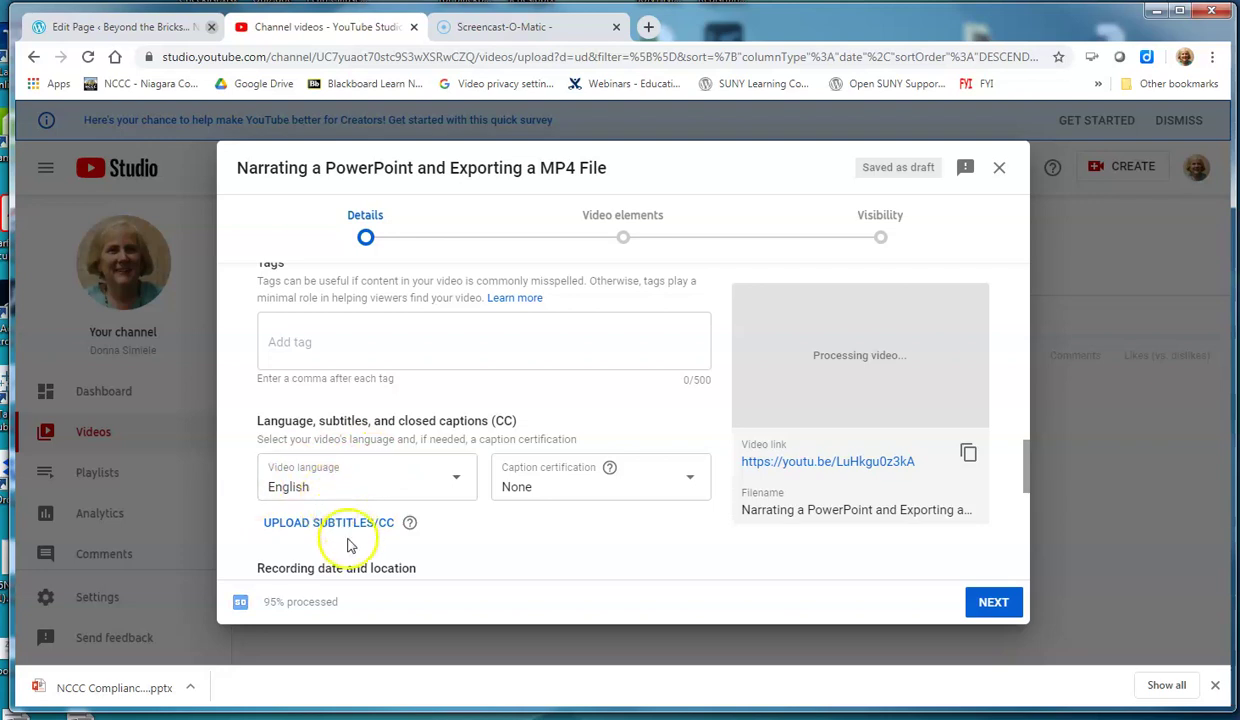
scroll(348, 545, "down", 1)
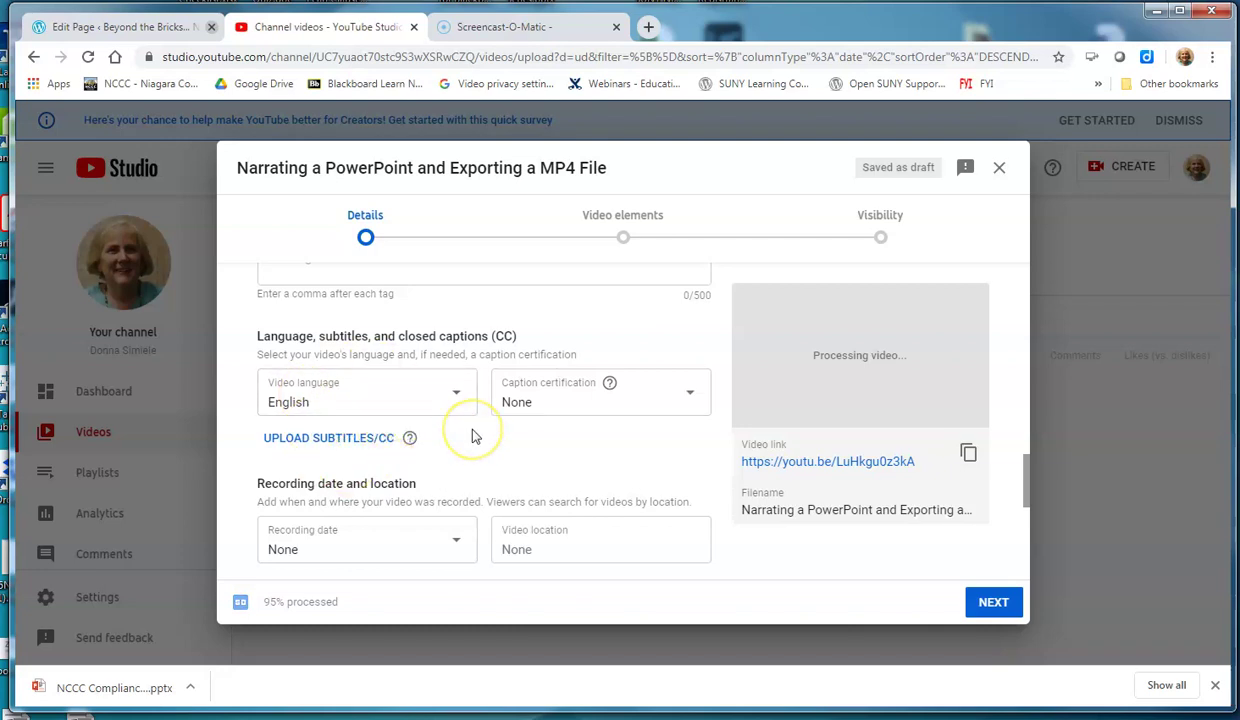
scroll(473, 435, "down", 2)
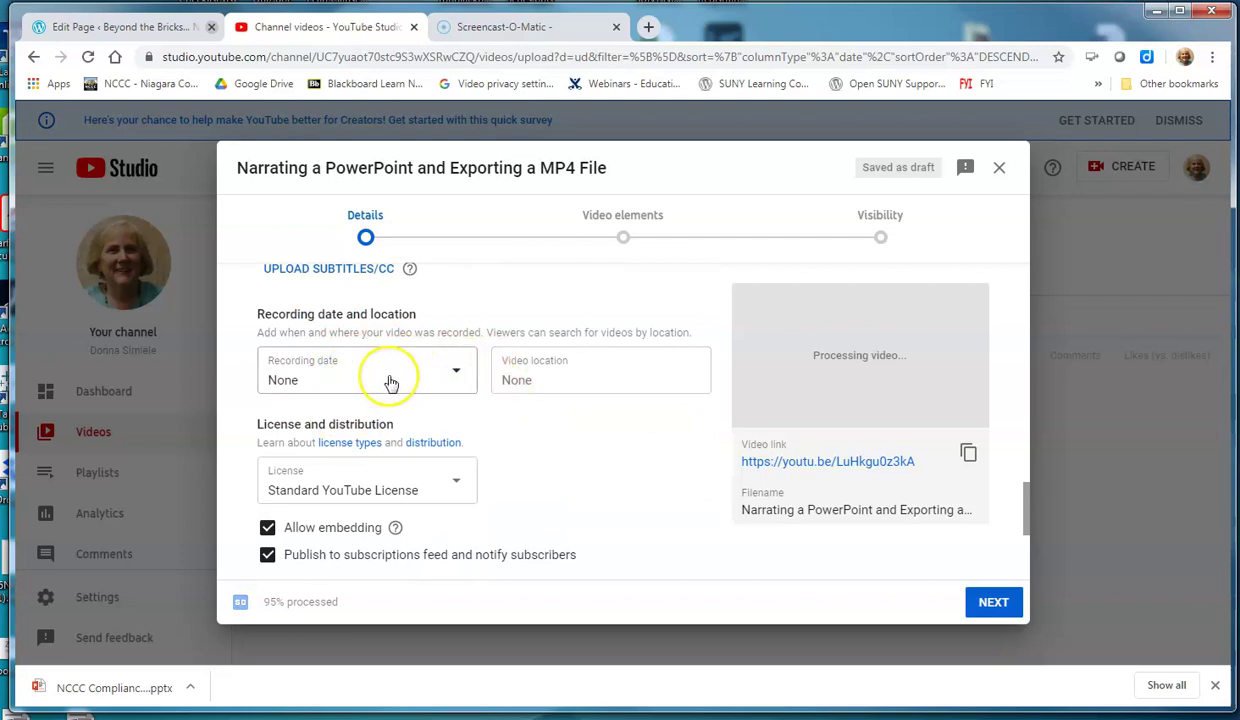
scroll(391, 383, "down", 1)
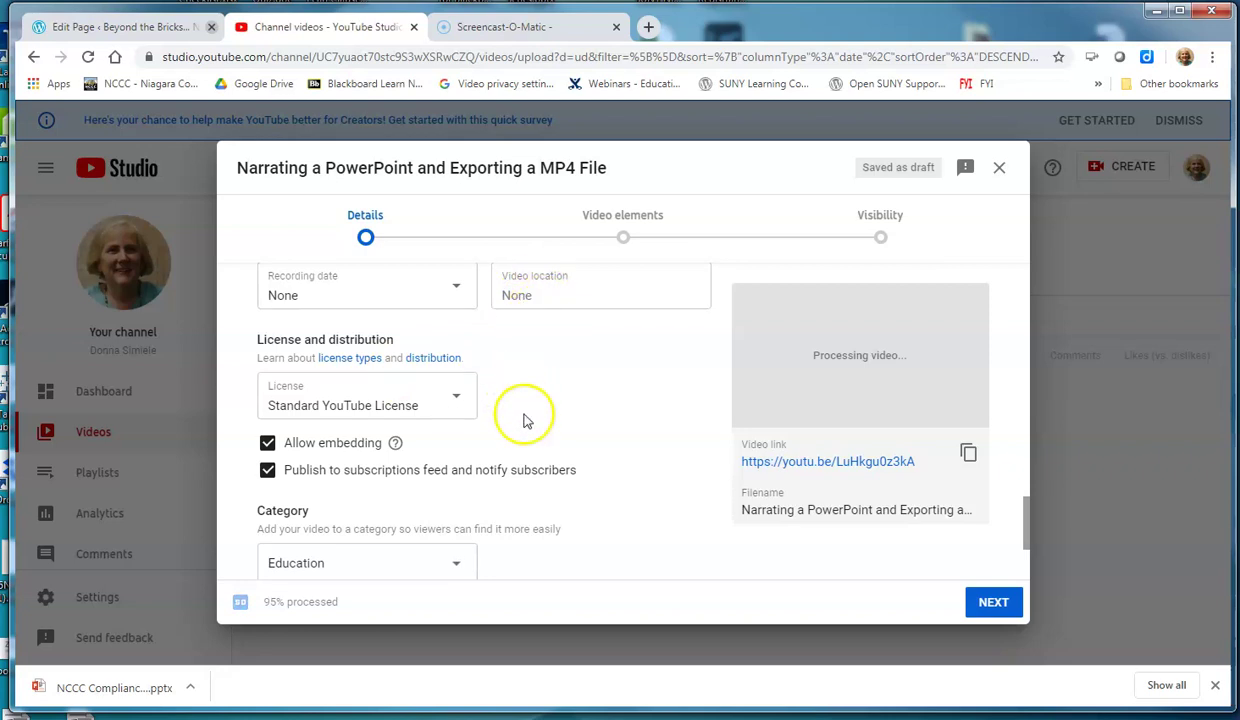
scroll(547, 412, "down", 1)
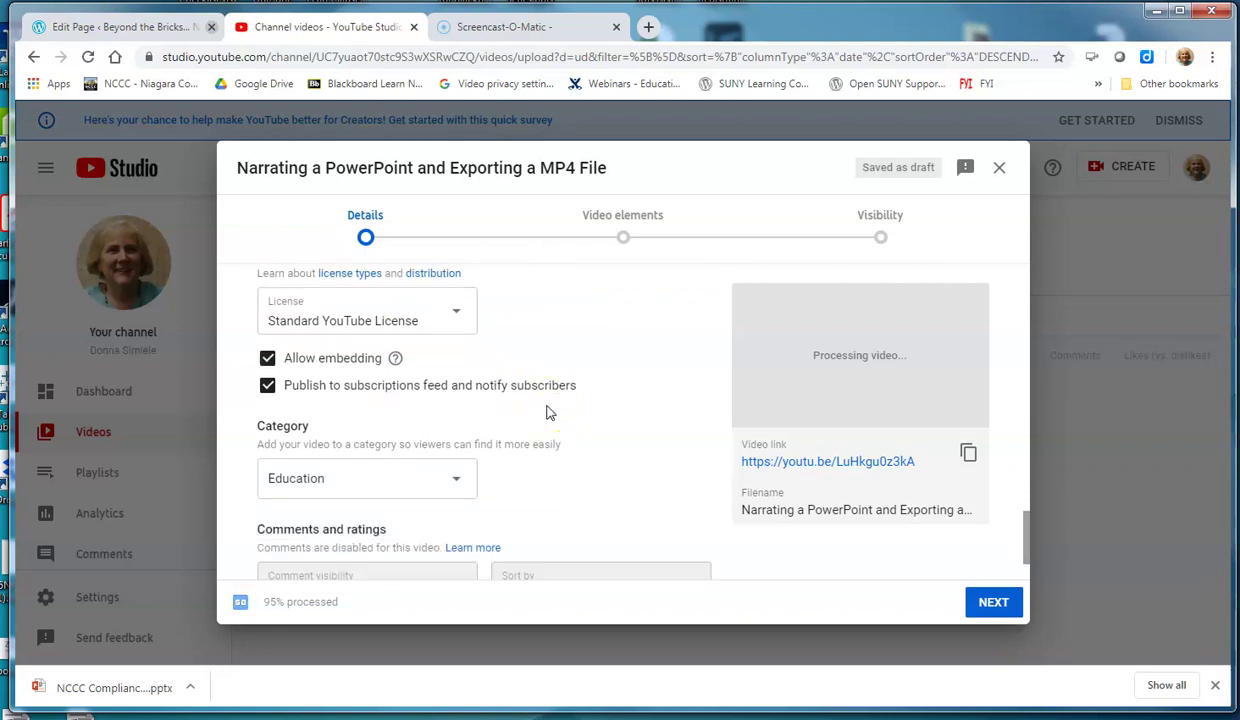
scroll(547, 411, "down", 1)
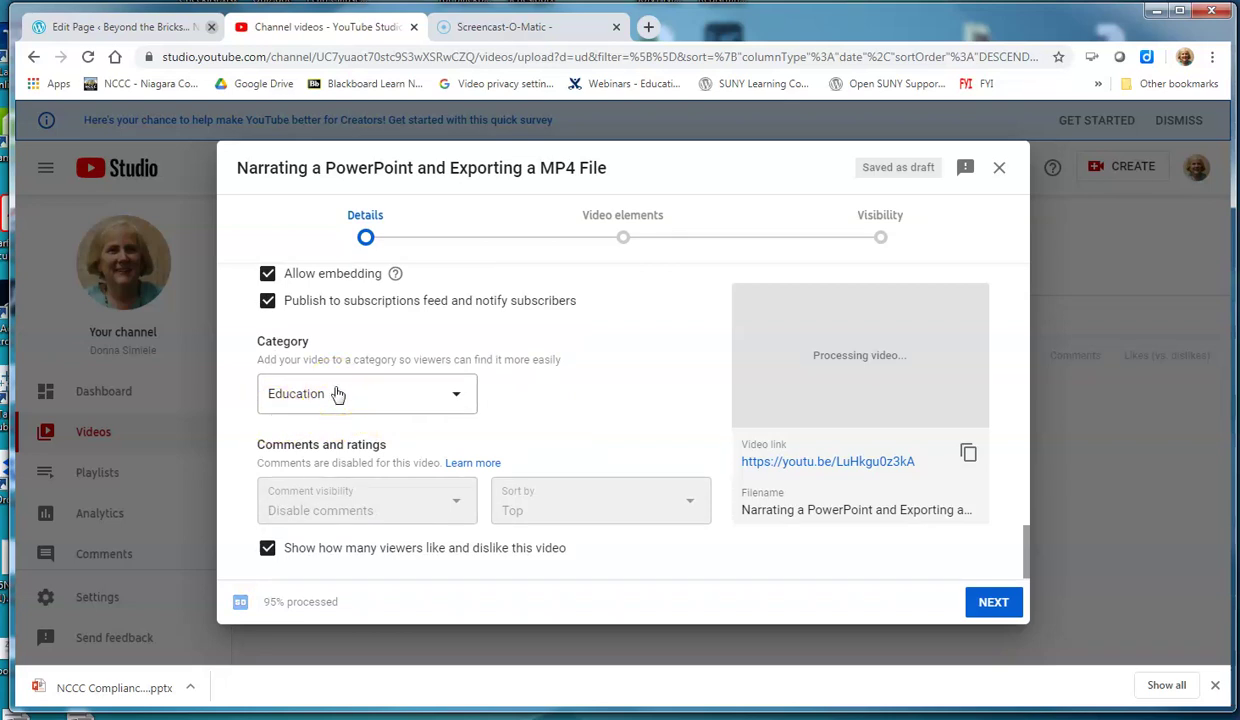
scroll(505, 390, "up", 1)
scroll(507, 393, "up", 2)
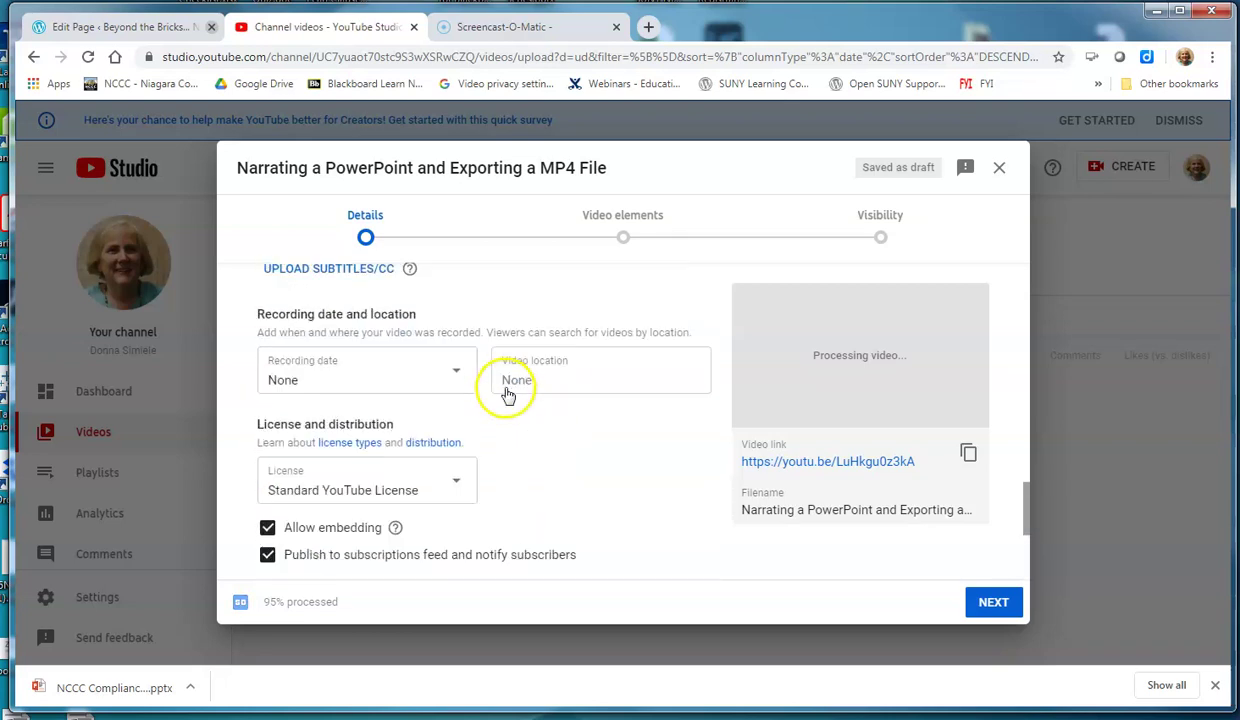
scroll(506, 390, "down", 3)
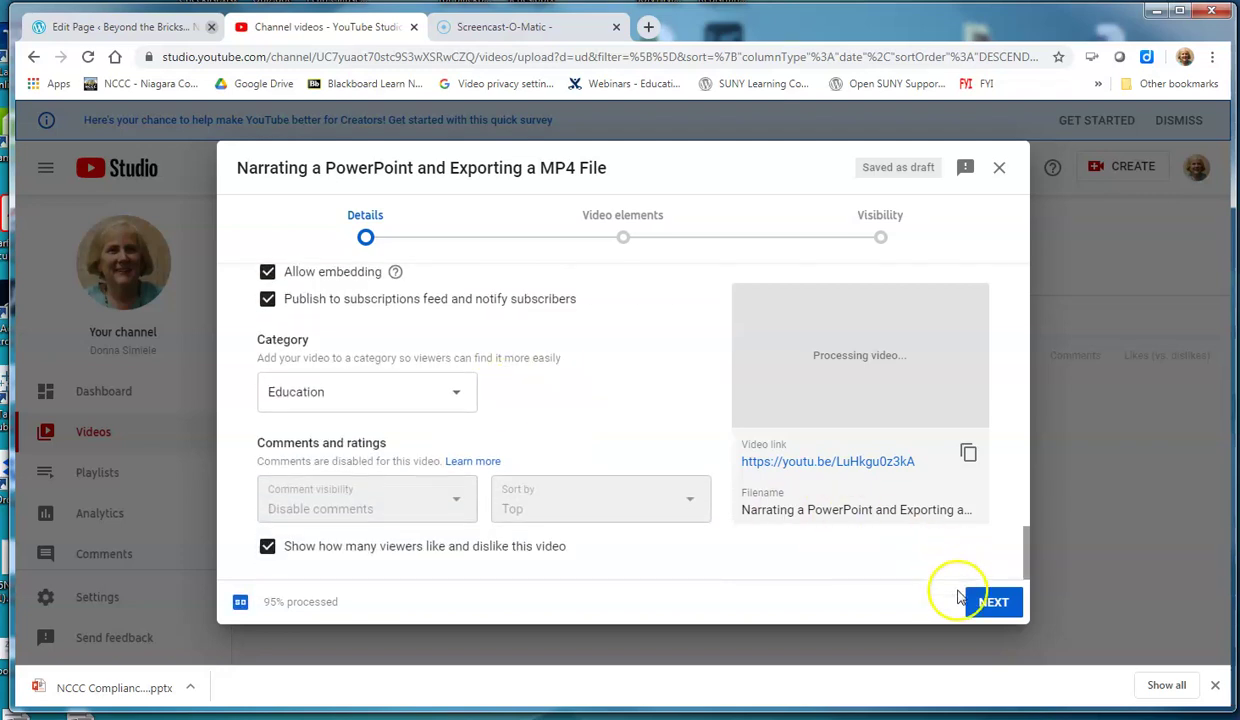
Advance past Details and Video elements to the Visibility step with Public selected.
left_click(990, 600)
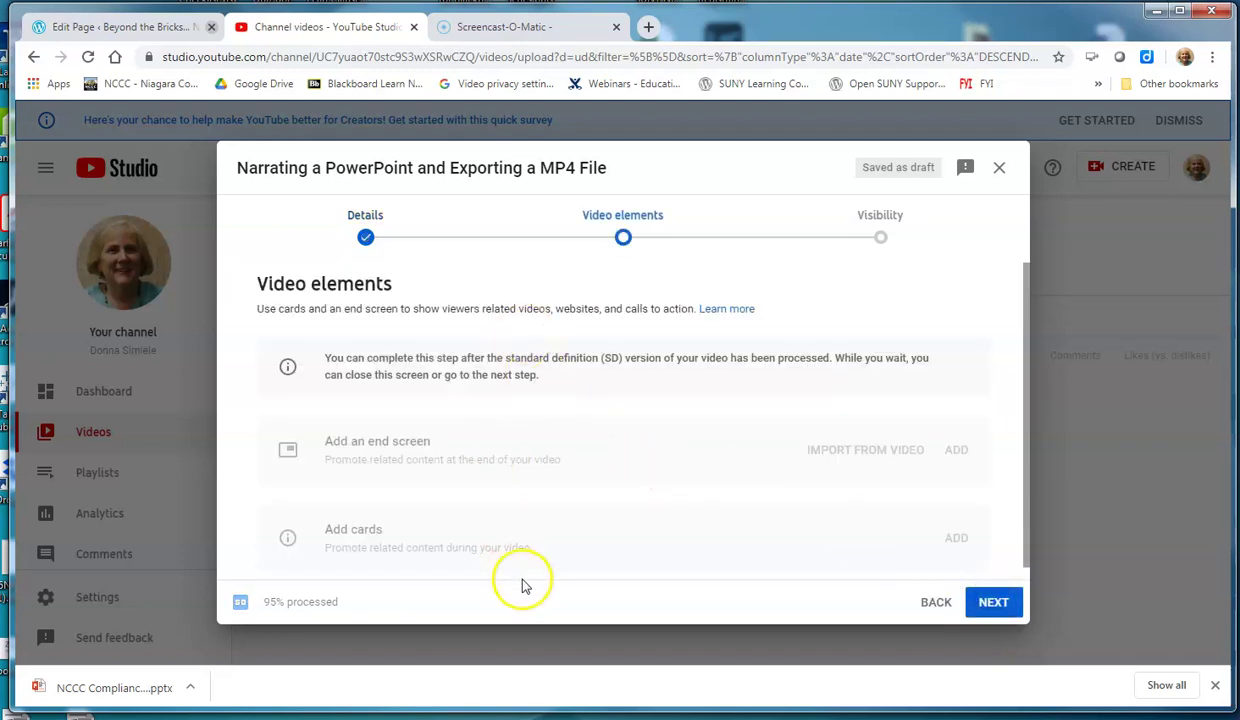
scroll(805, 495, "down", 1)
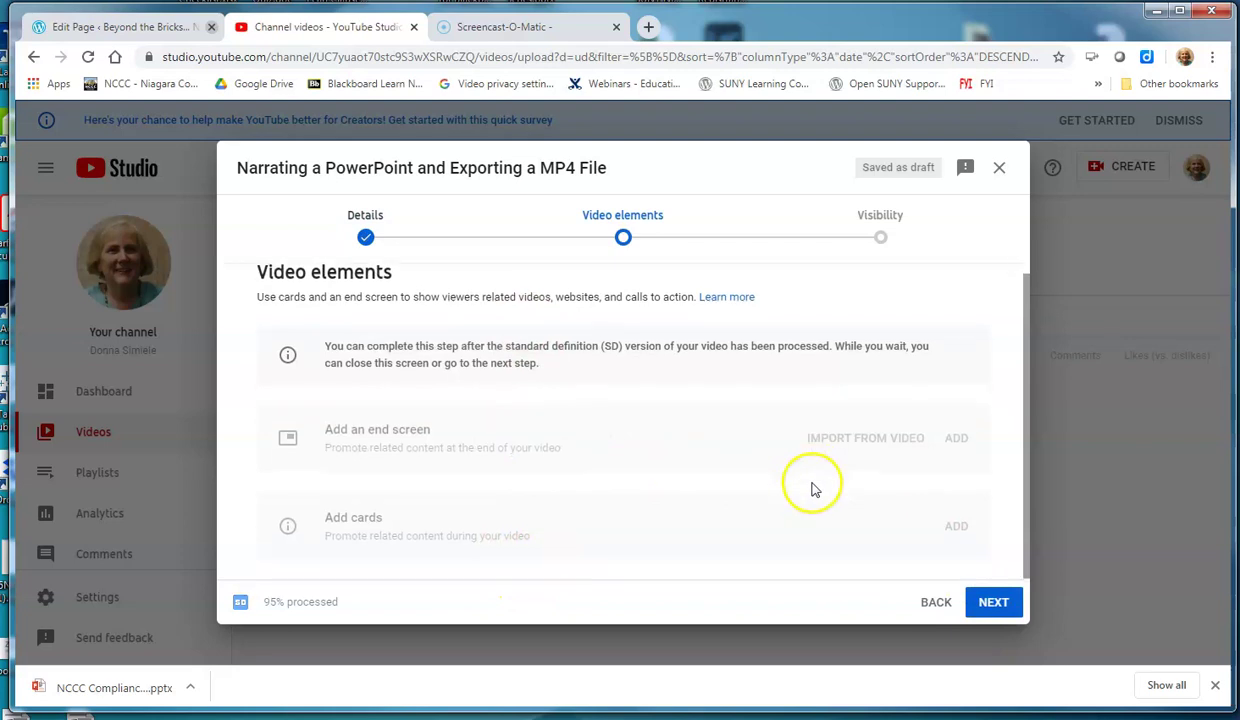
left_click(993, 606)
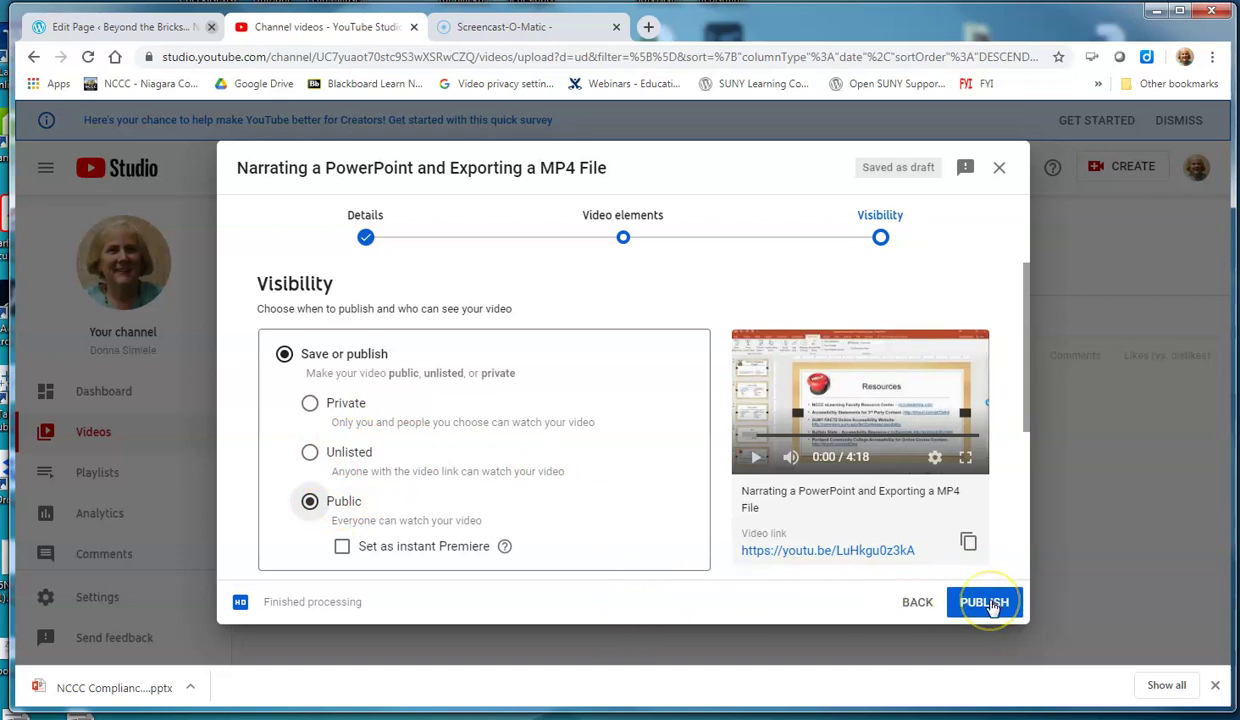
Publish the video publicly and copy its share link.
left_click(984, 603)
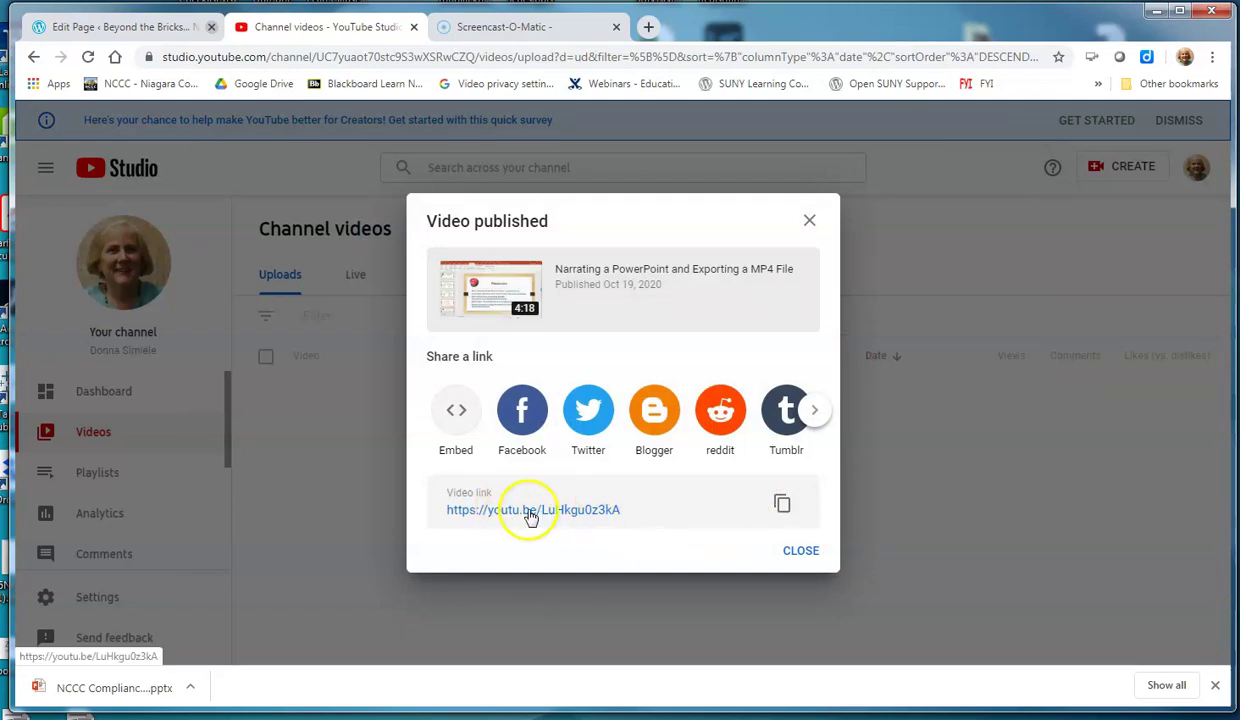
left_click(783, 507)
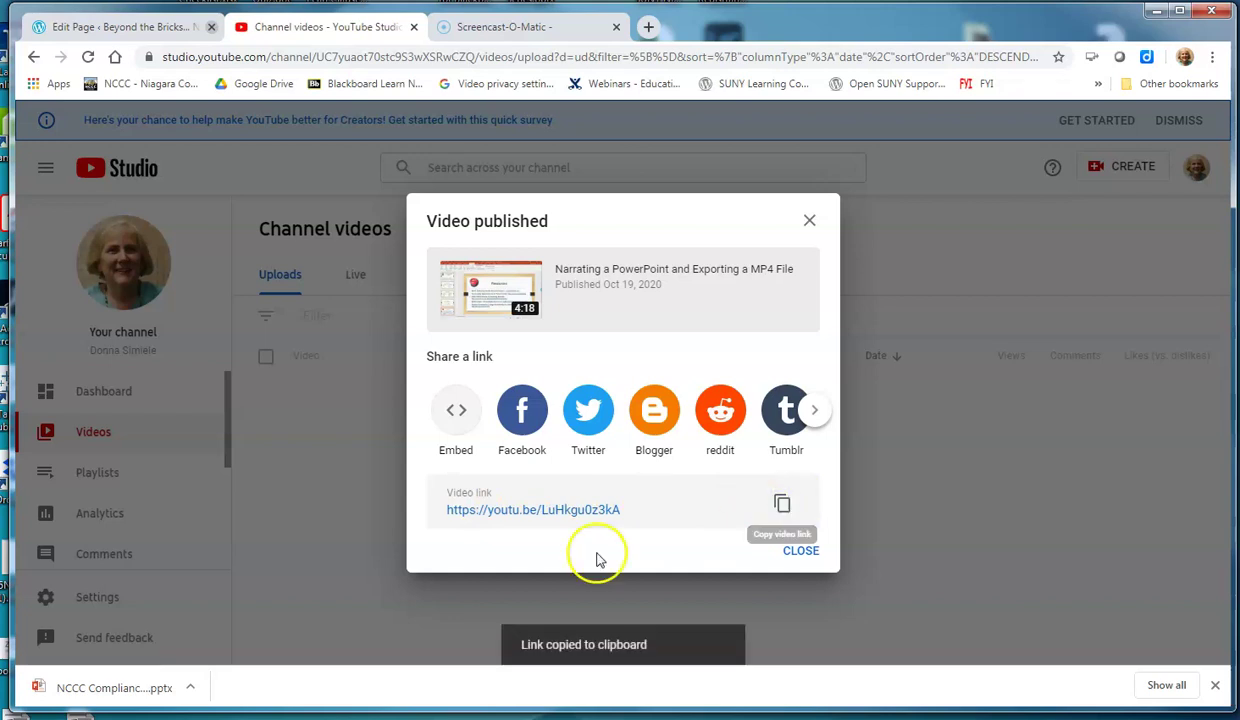
Show the 560×315 iframe embed code and select the entire snippet.
left_click(456, 414)
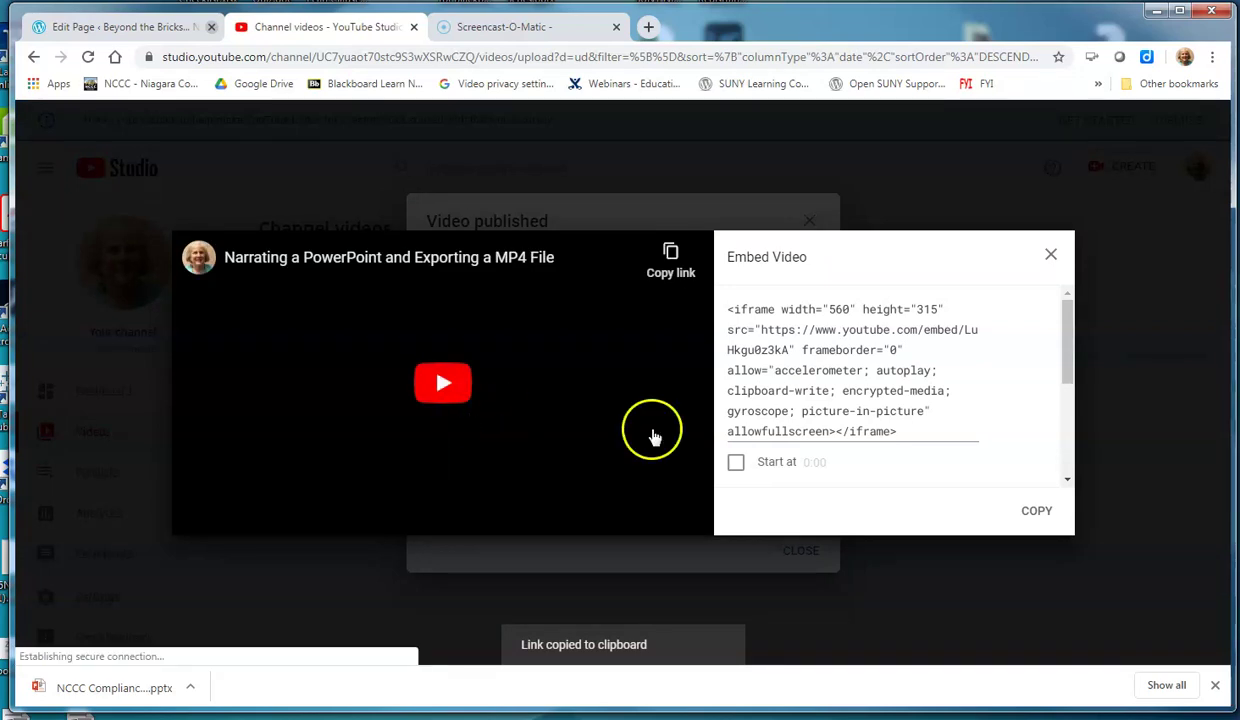
left_click_drag(908, 436, 717, 304)
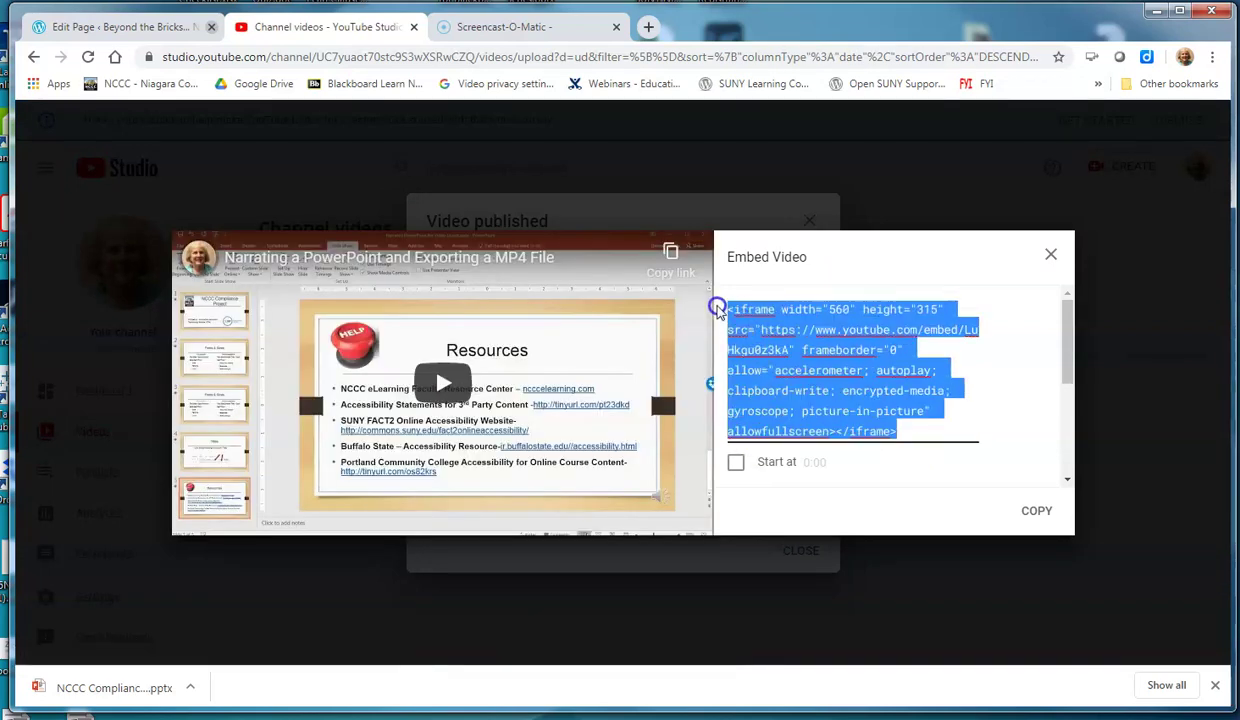